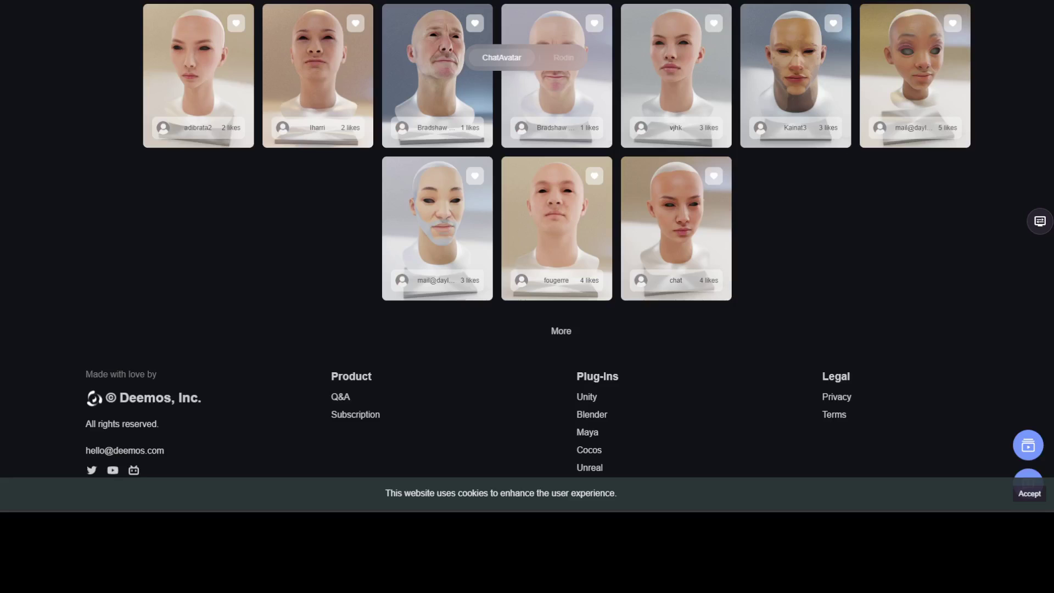
scroll(1030, 298, "up", 15)
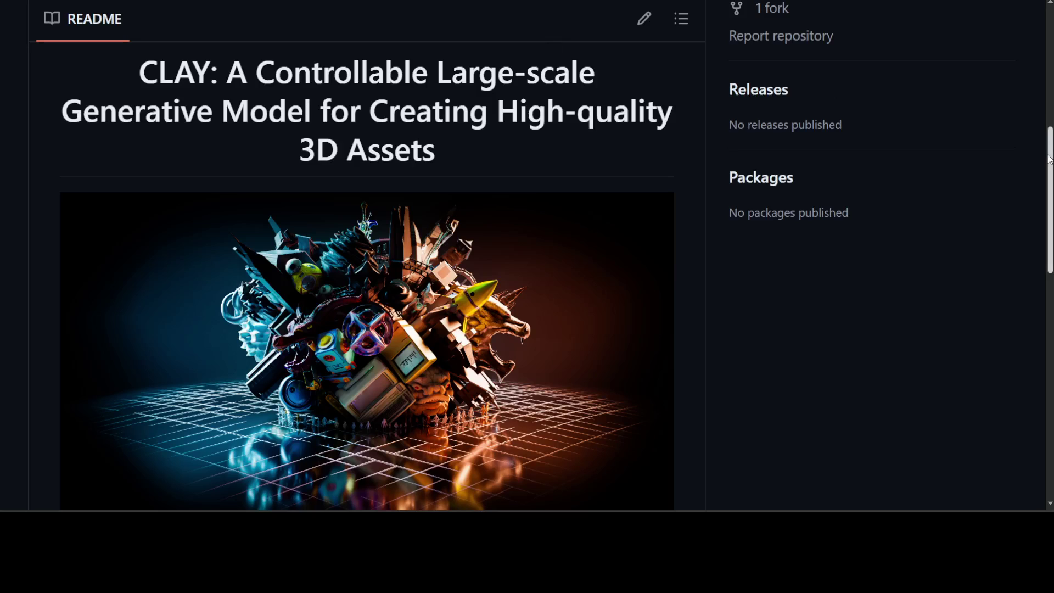
left_click_drag(1049, 160, 1049, 159)
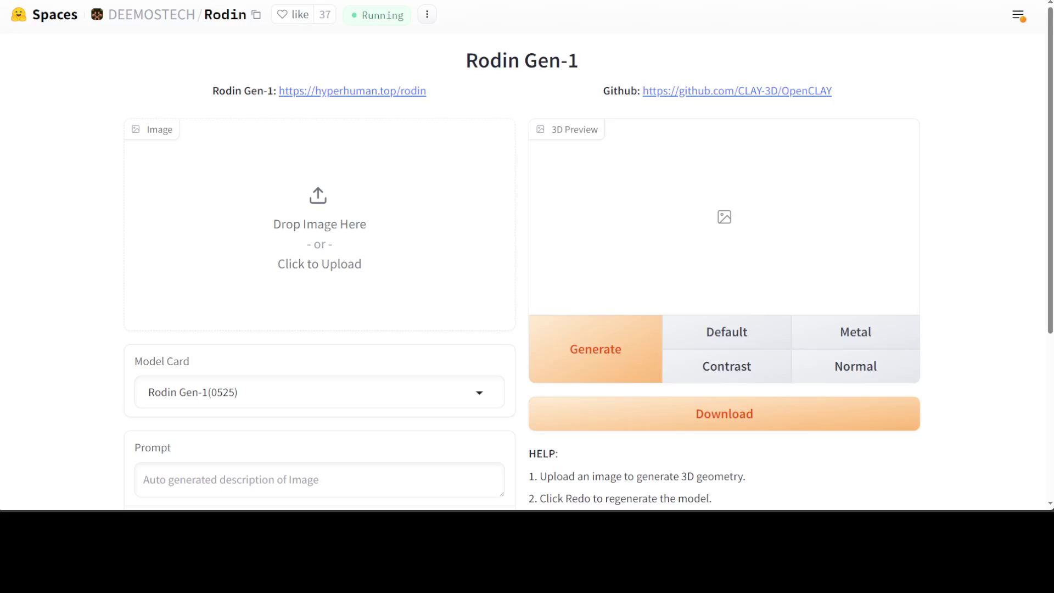
Generate a 3D model from the portrait photo of the man and review its auto-generated prompt and tags.
left_click_drag(132, 110, 501, 301)
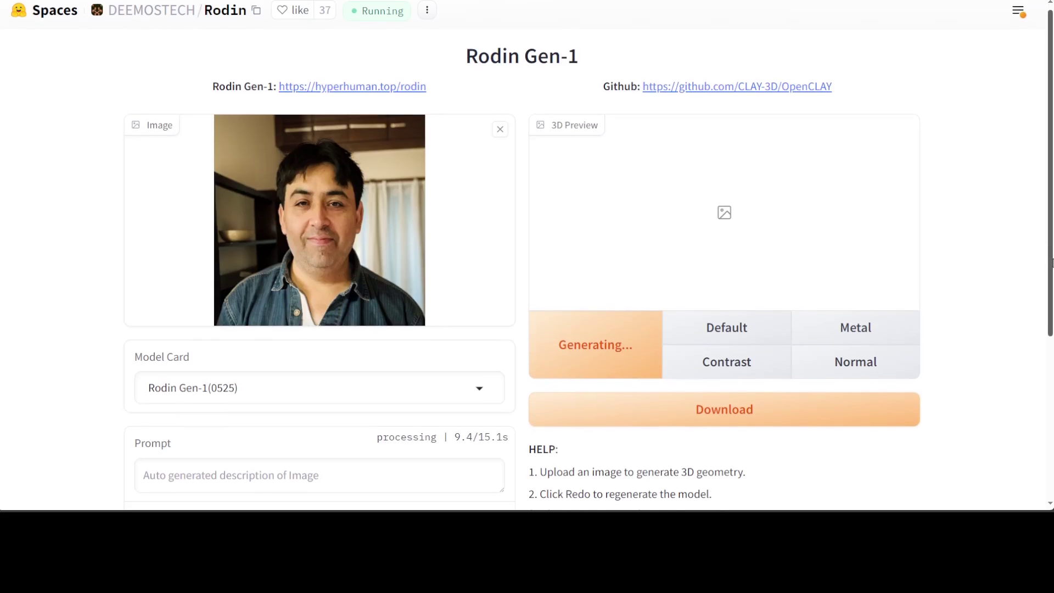
scroll(1043, 281, "down", 1)
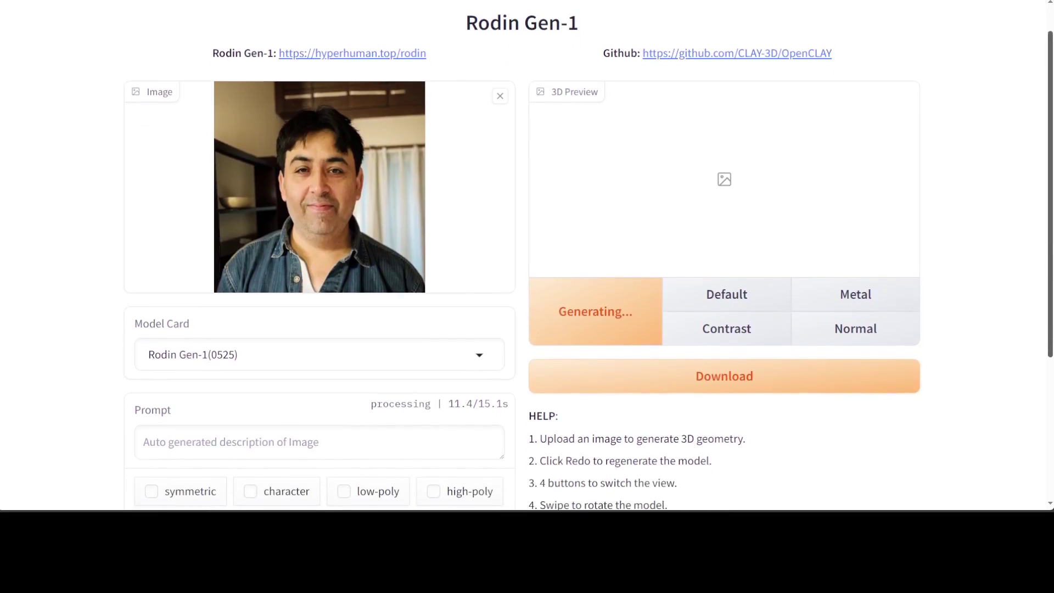
scroll(1048, 343, "down", 2)
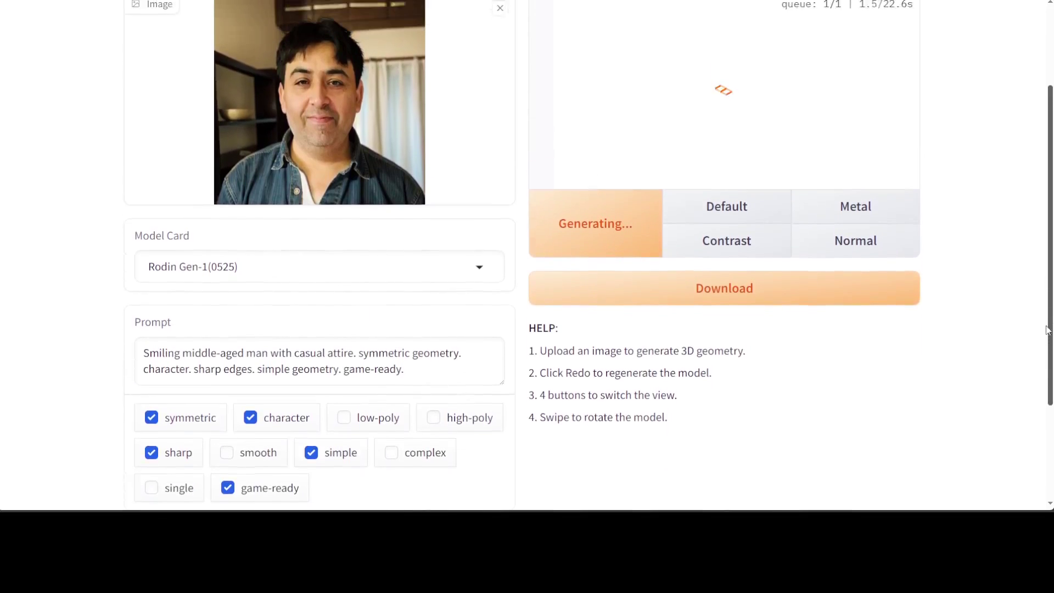
scroll(1043, 343, "down", 1)
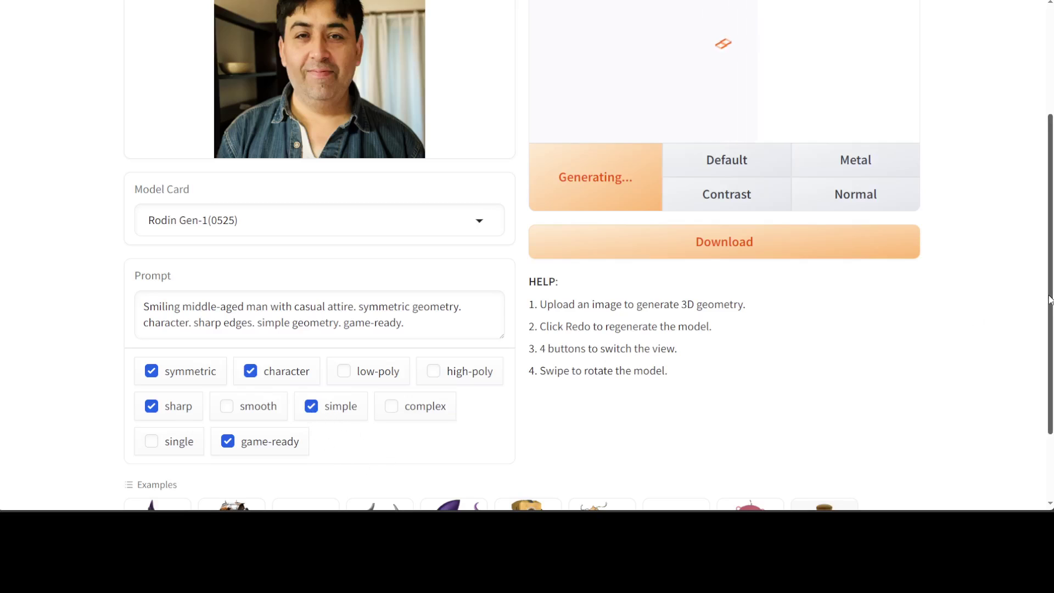
scroll(1052, 366, "down", 2)
scroll(1052, 367, "up", 5)
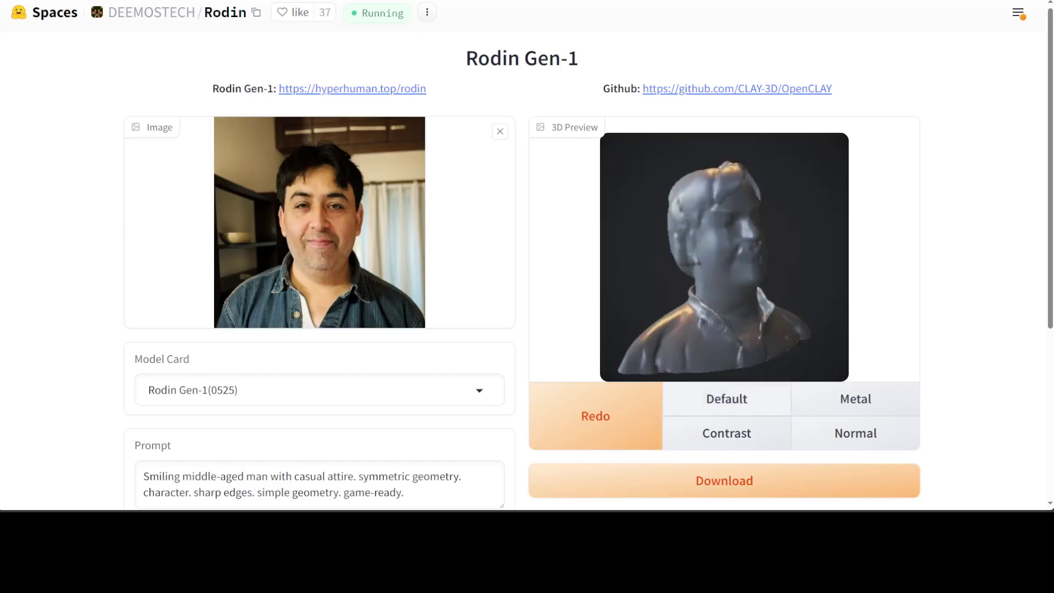
Compare the generated bust in the Default, Metal, Contrast and Normal views, ending on the Default view.
left_click(747, 403)
left_click(826, 407)
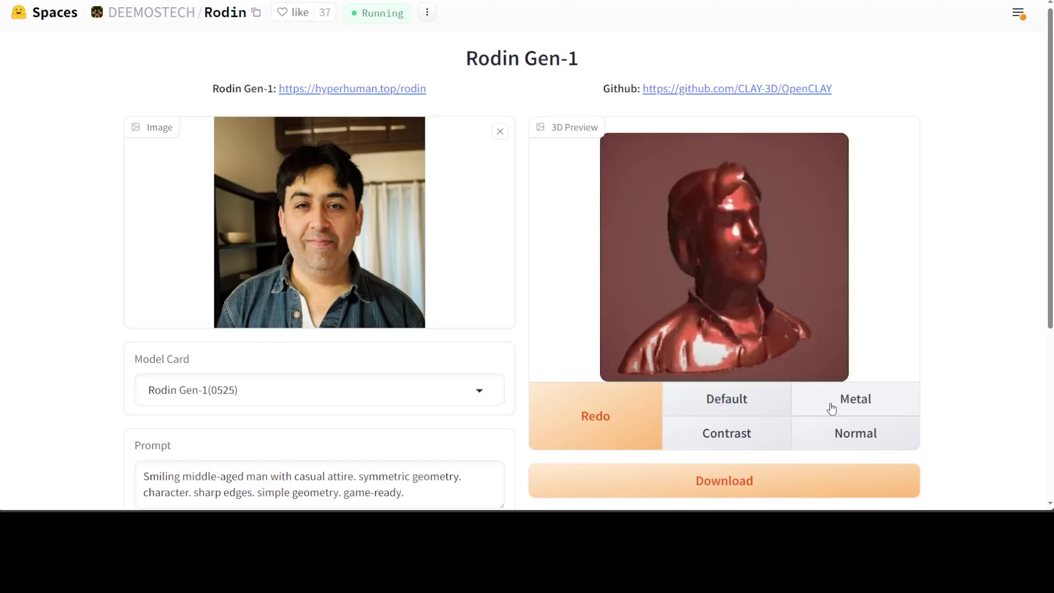
left_click(729, 438)
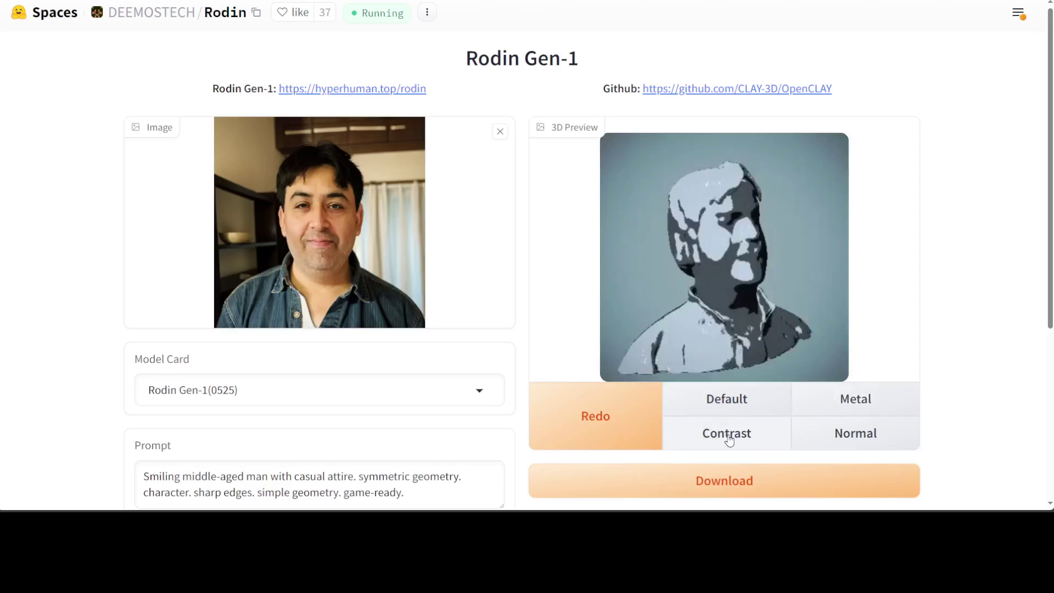
left_click(834, 436)
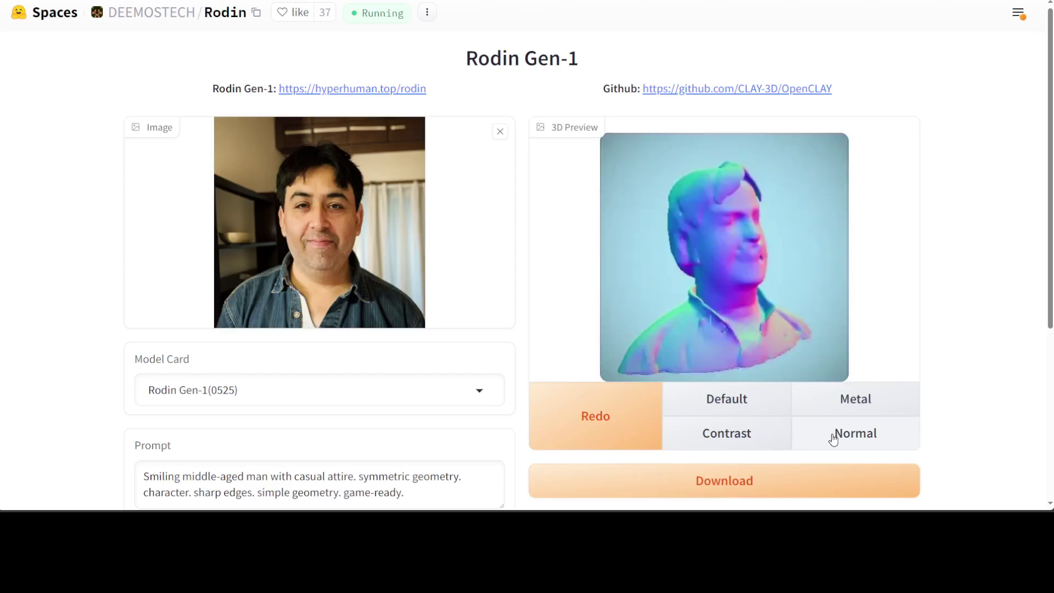
left_click(724, 410)
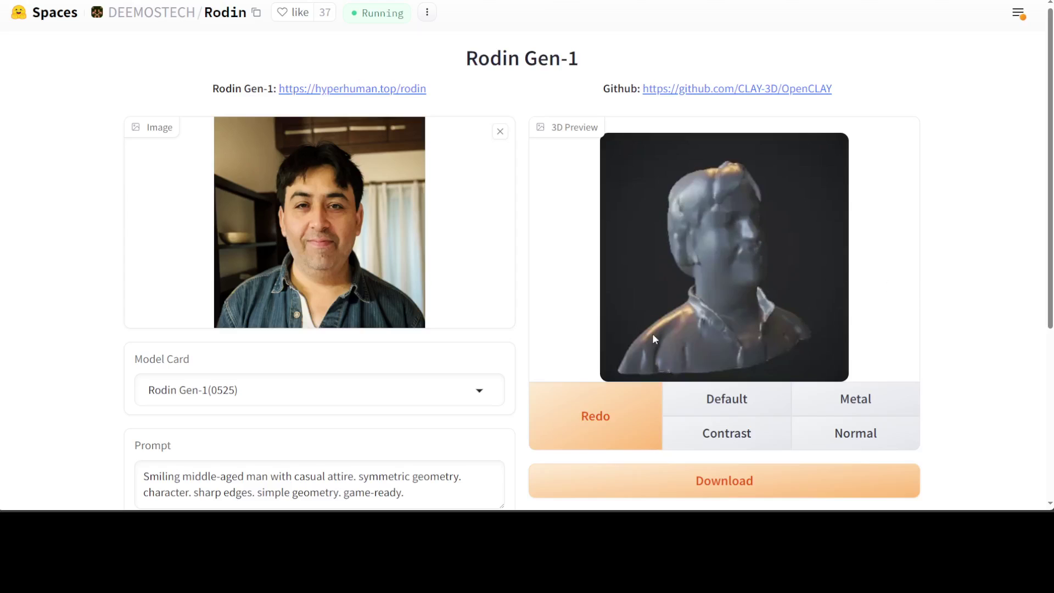
Rotate the bust in the Default view to inspect its front, back and side.
left_click_drag(744, 240, 746, 311)
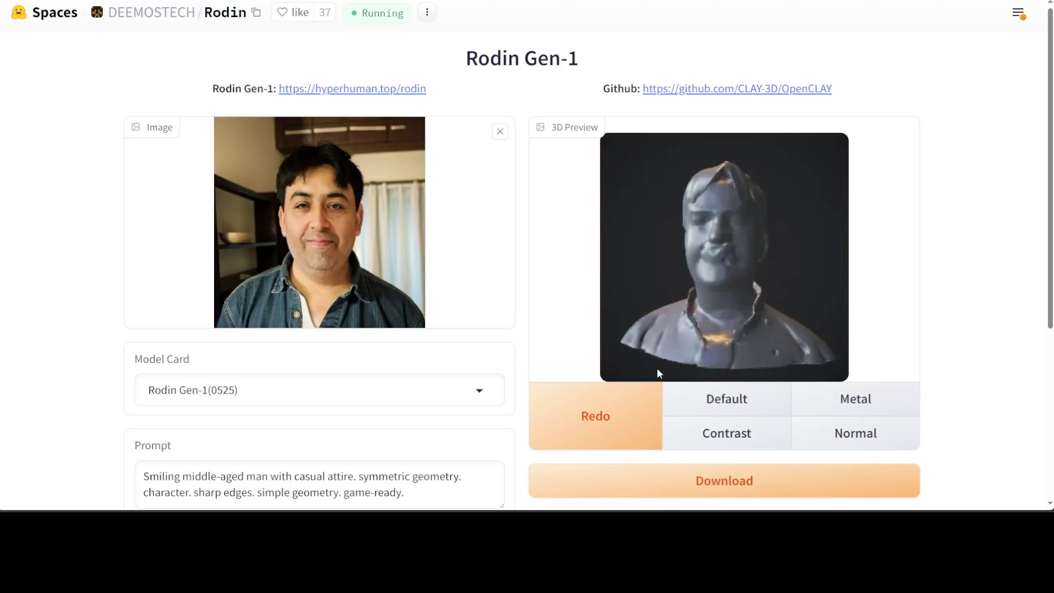
left_click_drag(786, 329, 753, 331)
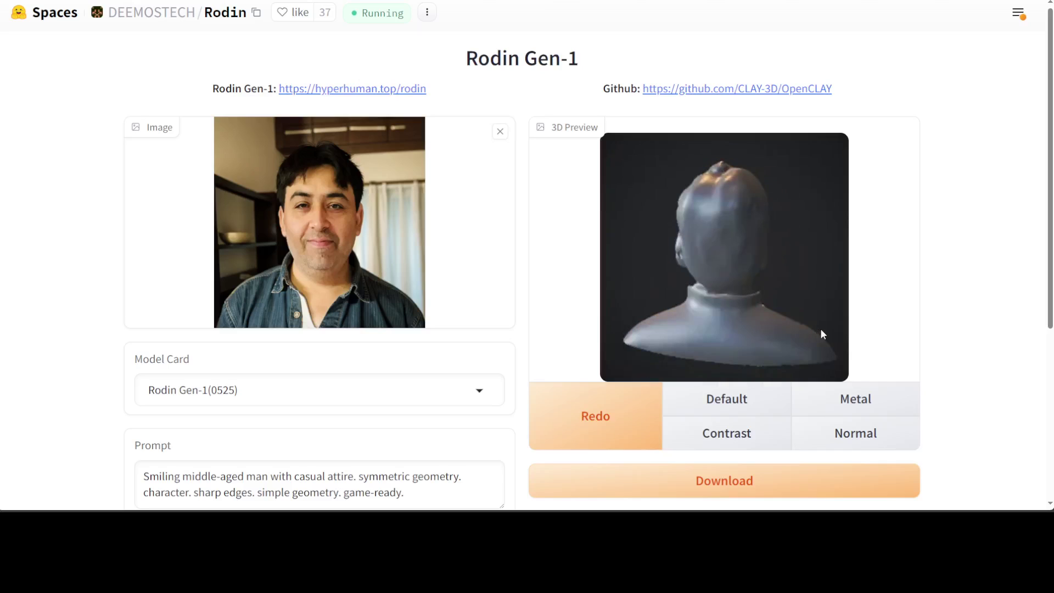
mouse_move(822, 334)
left_mouse_down()
mouse_move(759, 329)
mouse_move(817, 336)
left_mouse_up()
Switch the bust to the Metal view and rotate it to examine its face and profile.
left_click(848, 404)
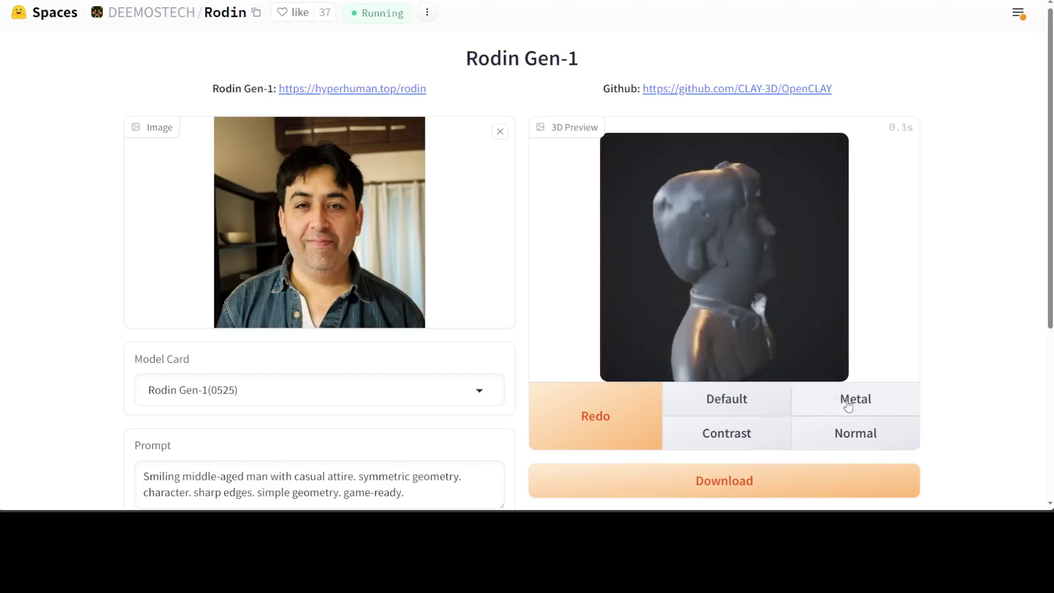
mouse_move(795, 327)
left_mouse_down()
mouse_move(730, 332)
mouse_move(795, 344)
left_mouse_up()
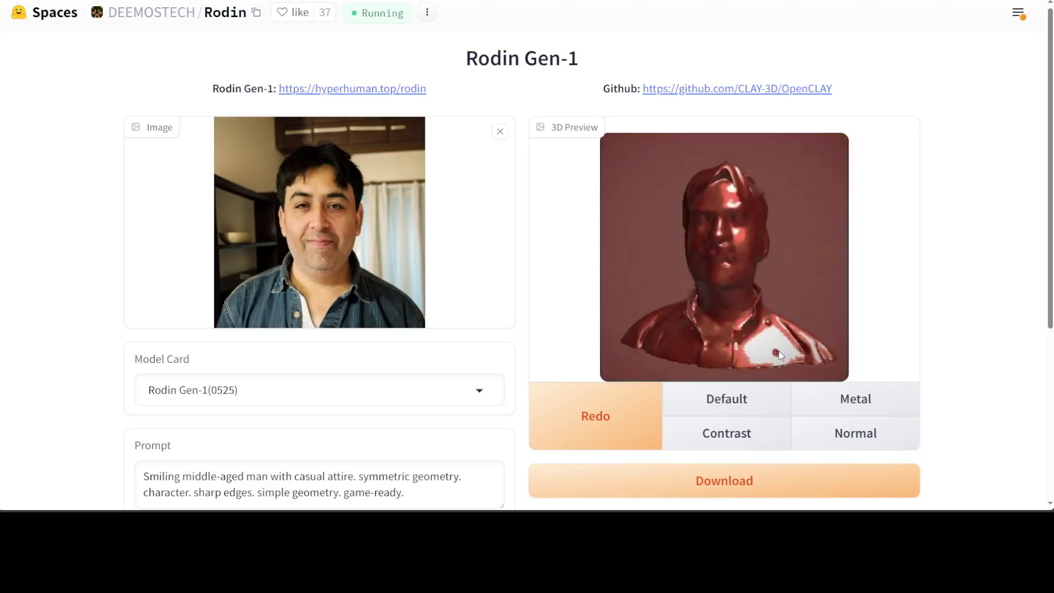
left_click_drag(786, 337, 698, 330)
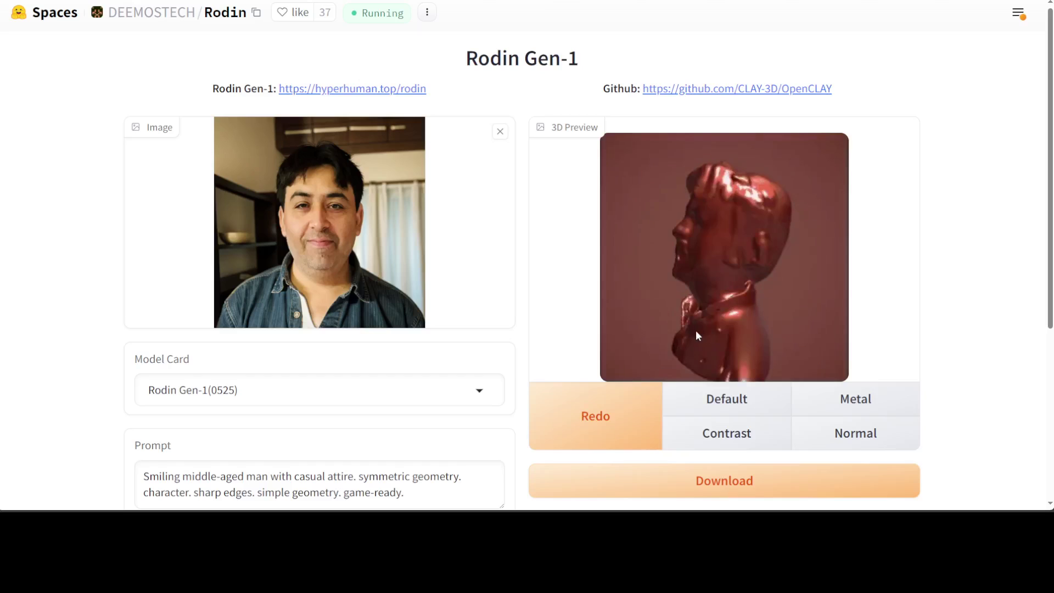
left_click_drag(780, 318, 682, 322)
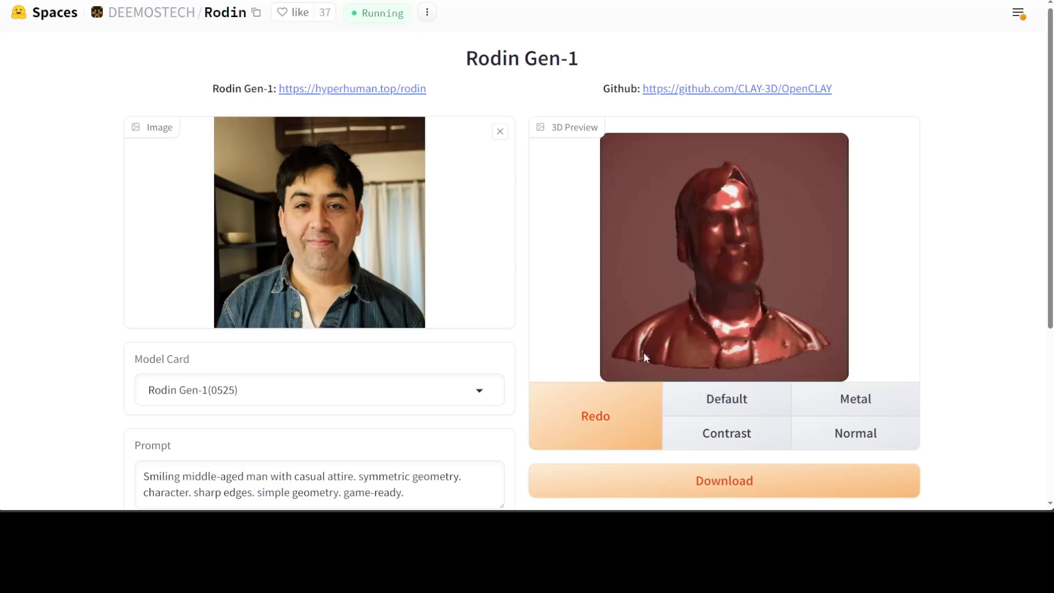
Replace the portrait with the Komodo dragon photo and generate a 3D model from it.
left_click(500, 132)
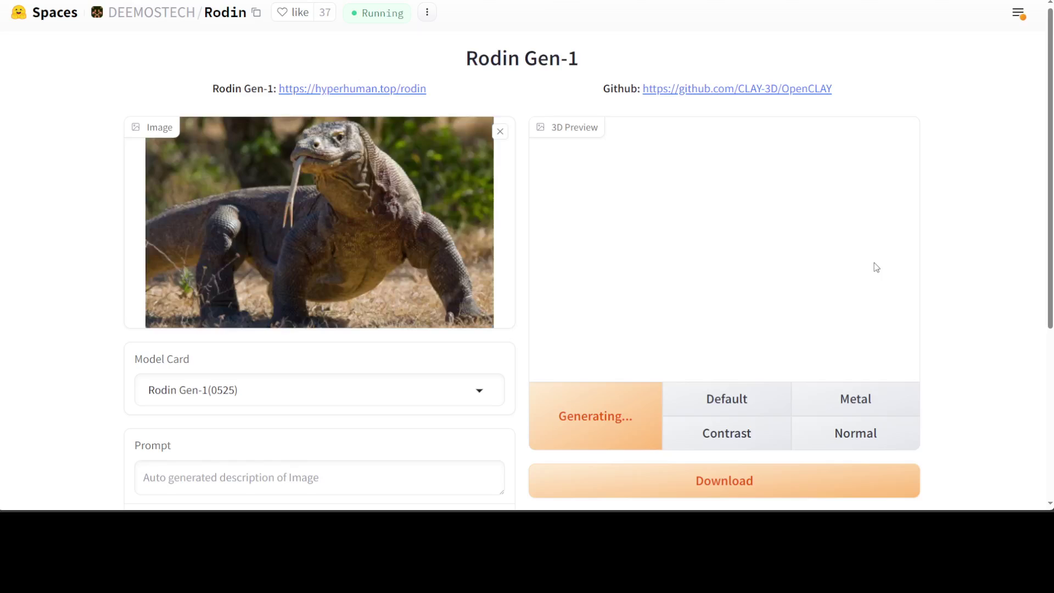
scroll(983, 282, "down", 1)
scroll(983, 283, "down", 2)
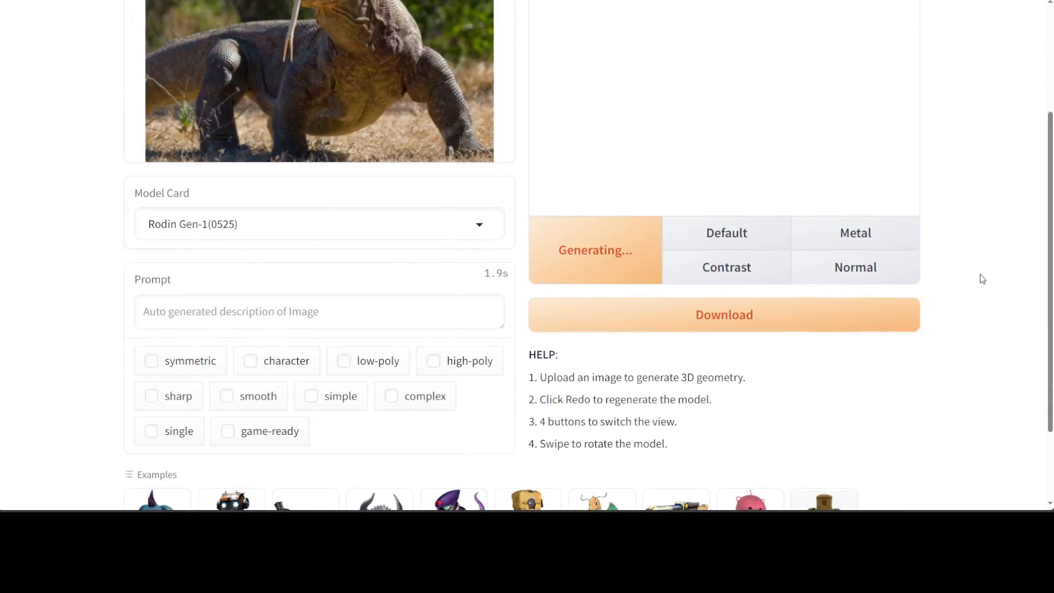
scroll(855, 291, "down", 2)
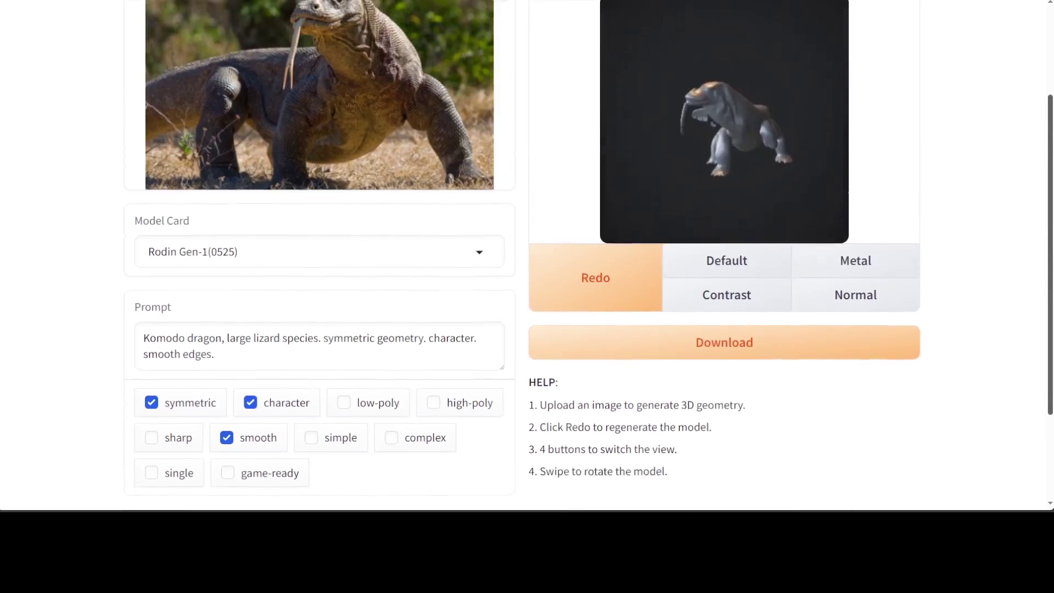
Inspect the Komodo dragon model from several angles in the Default, Metal, Contrast and Normal views.
left_click(718, 360)
left_click(867, 363)
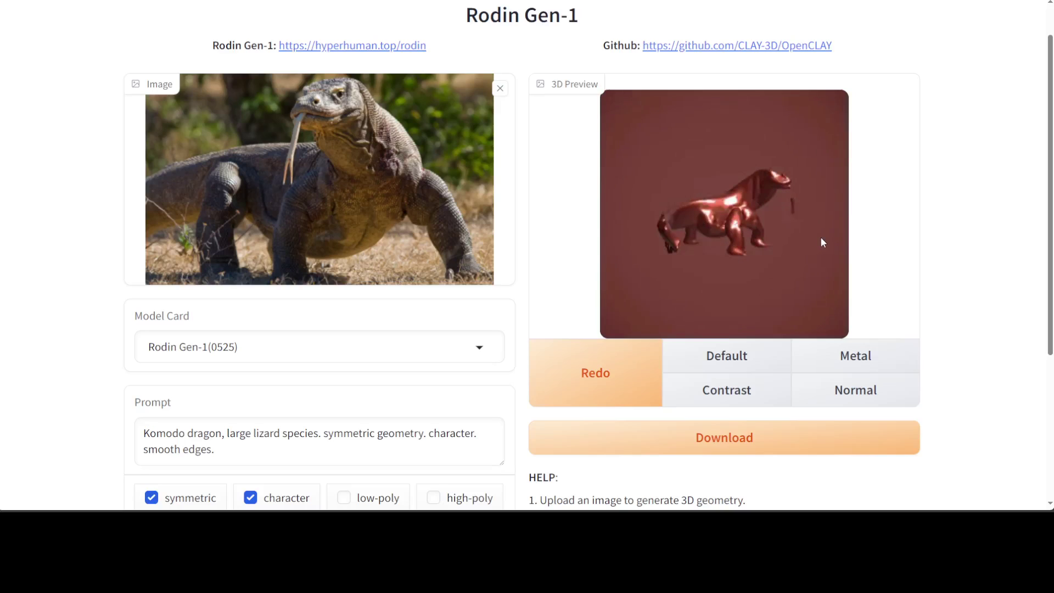
left_click(730, 391)
left_click_drag(783, 272, 701, 272)
left_click_drag(807, 275, 736, 272)
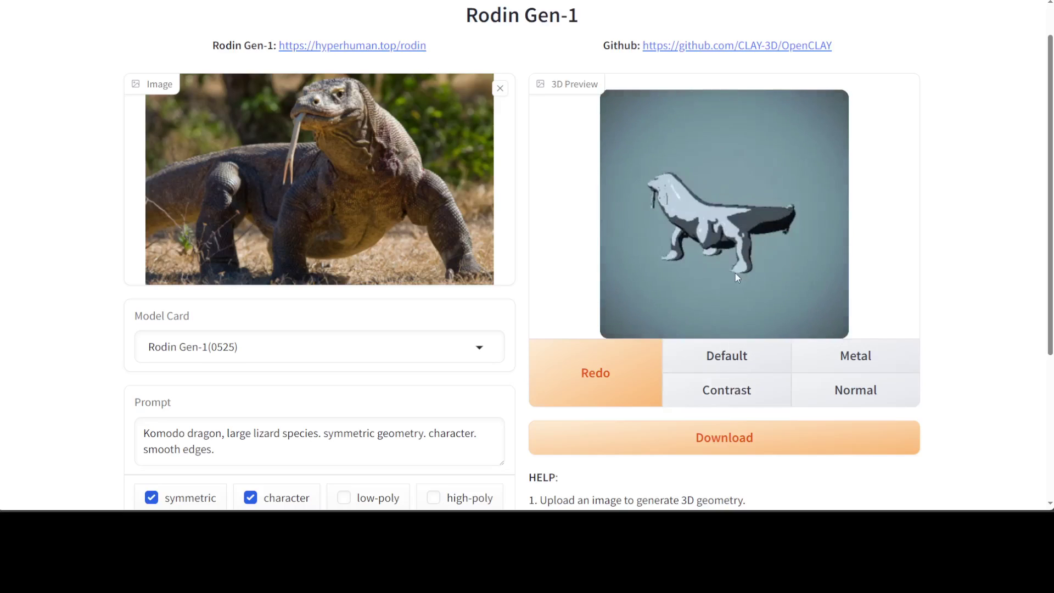
left_click_drag(815, 271, 720, 272)
left_click_drag(788, 270, 727, 266)
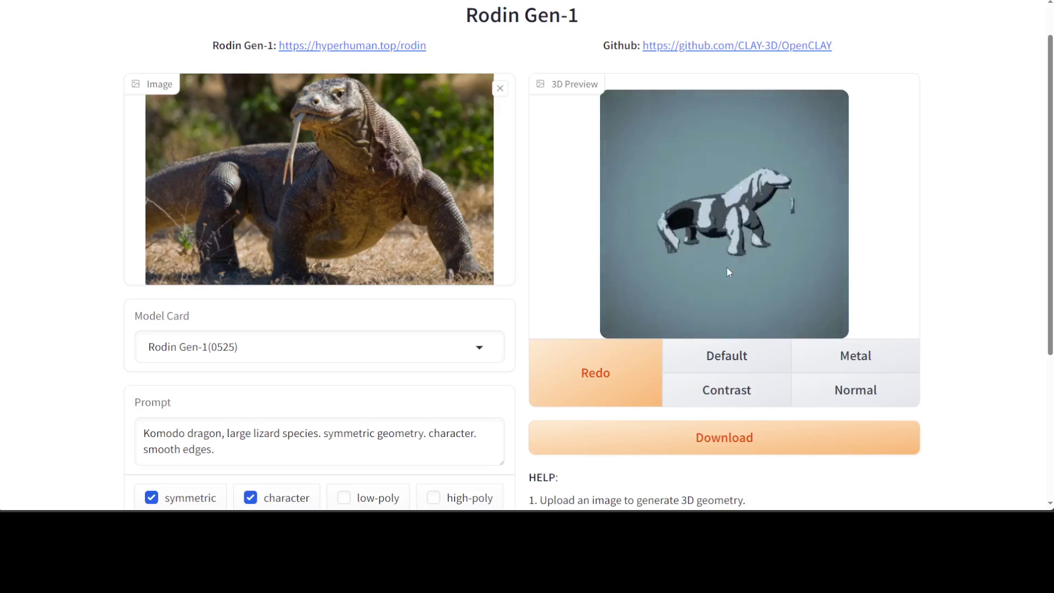
left_click(857, 400)
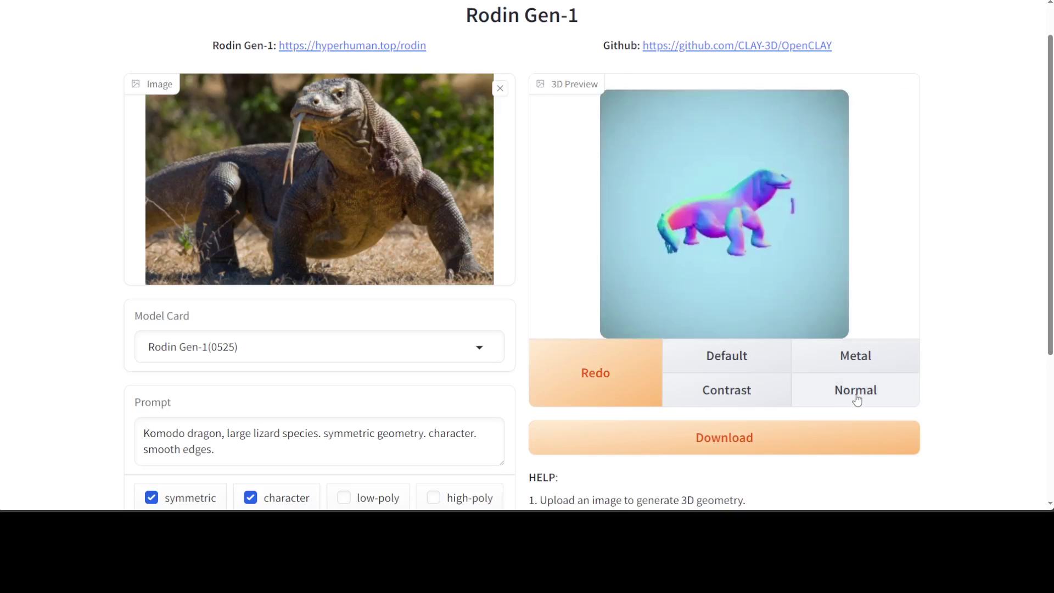
mouse_move(785, 307)
left_mouse_down()
mouse_move(724, 302)
mouse_move(723, 290)
left_mouse_up()
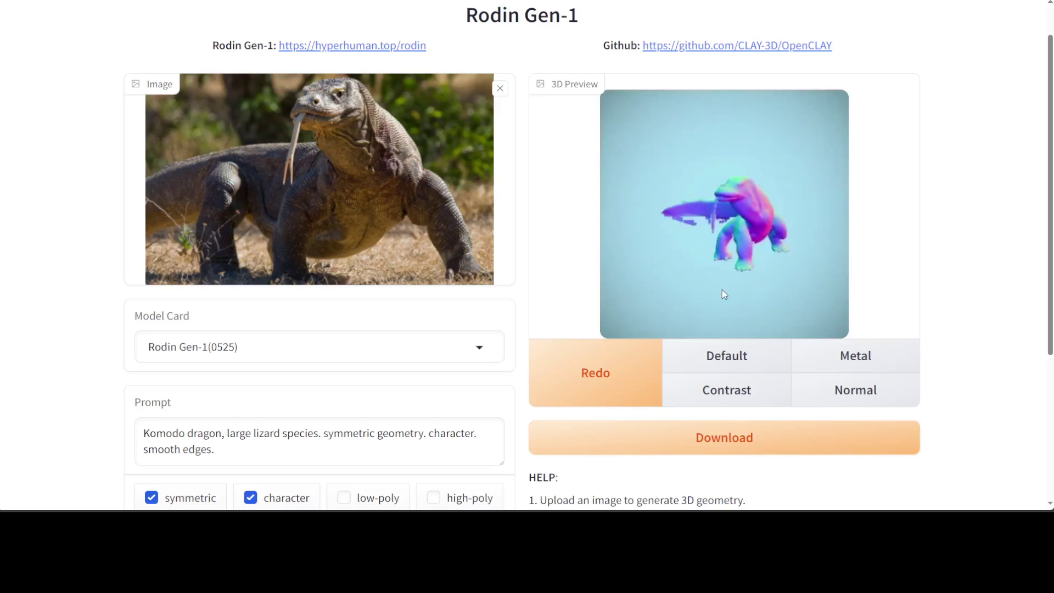
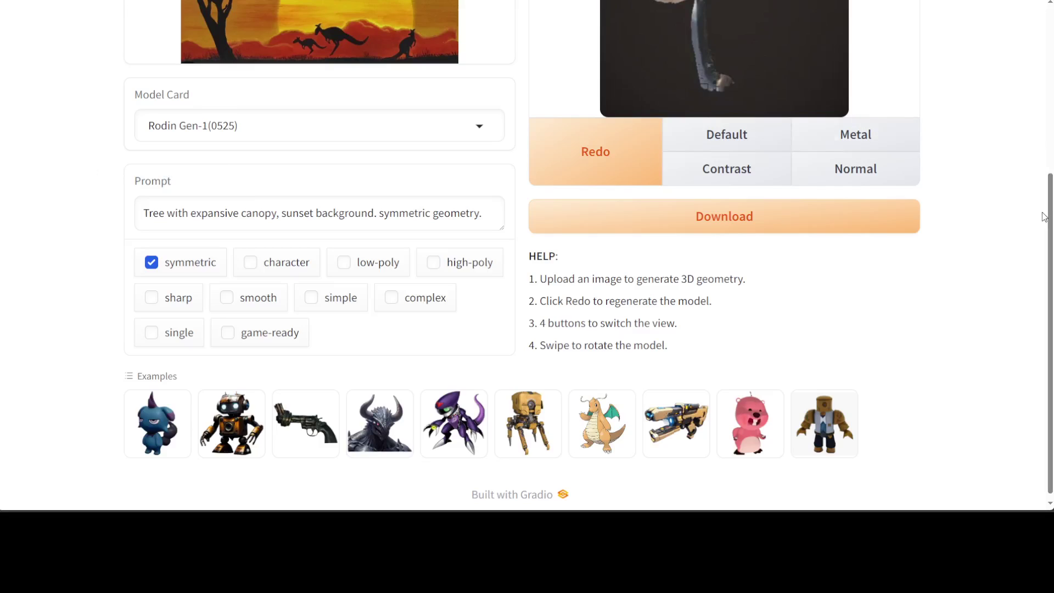
Inspect the tree model generated from the sunset painting in the Metal, Contrast and Normal views.
scroll(1050, 225, "up", 2)
scroll(350, 233, "up", 3)
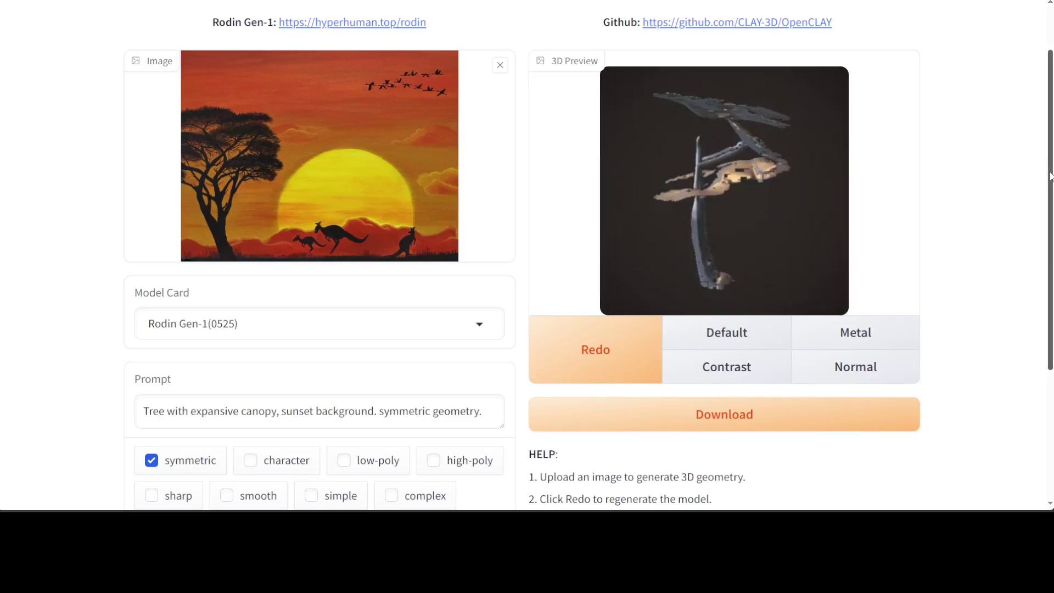
left_click_drag(1051, 184, 1051, 275)
scroll(713, 264, "up", 3)
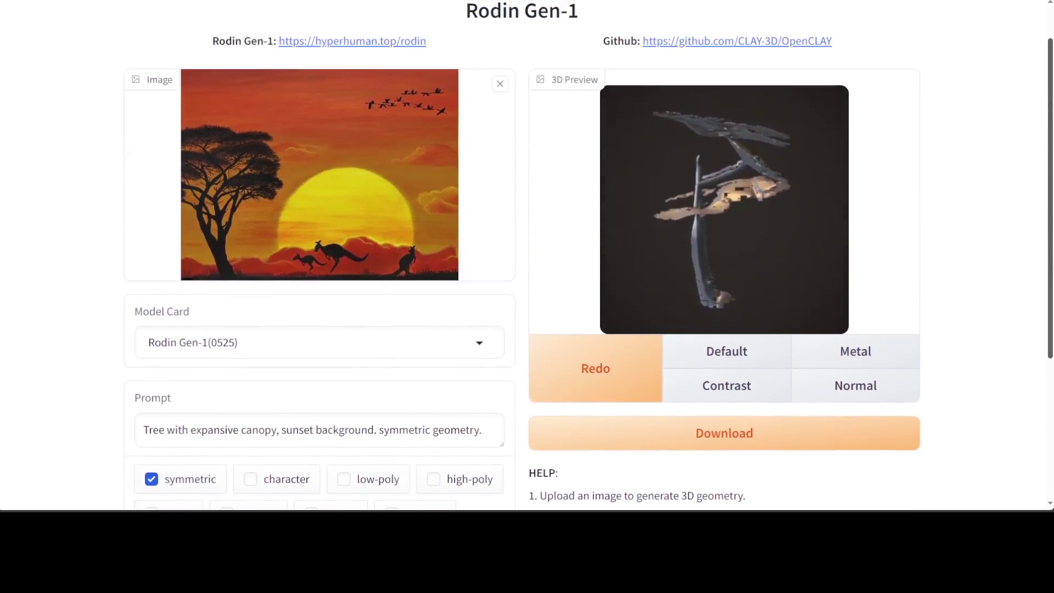
left_click(829, 357)
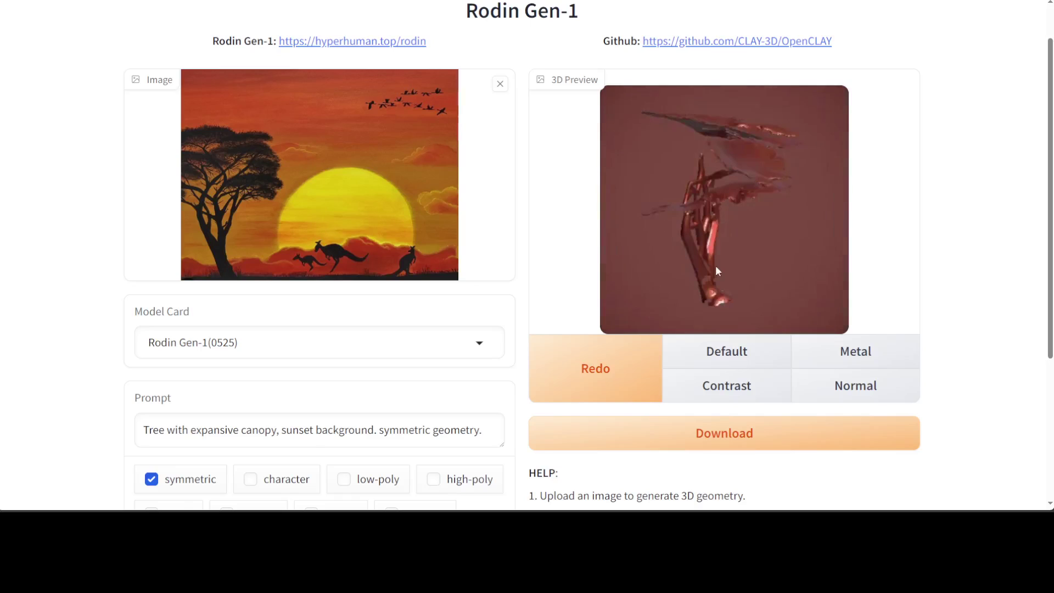
left_click(732, 388)
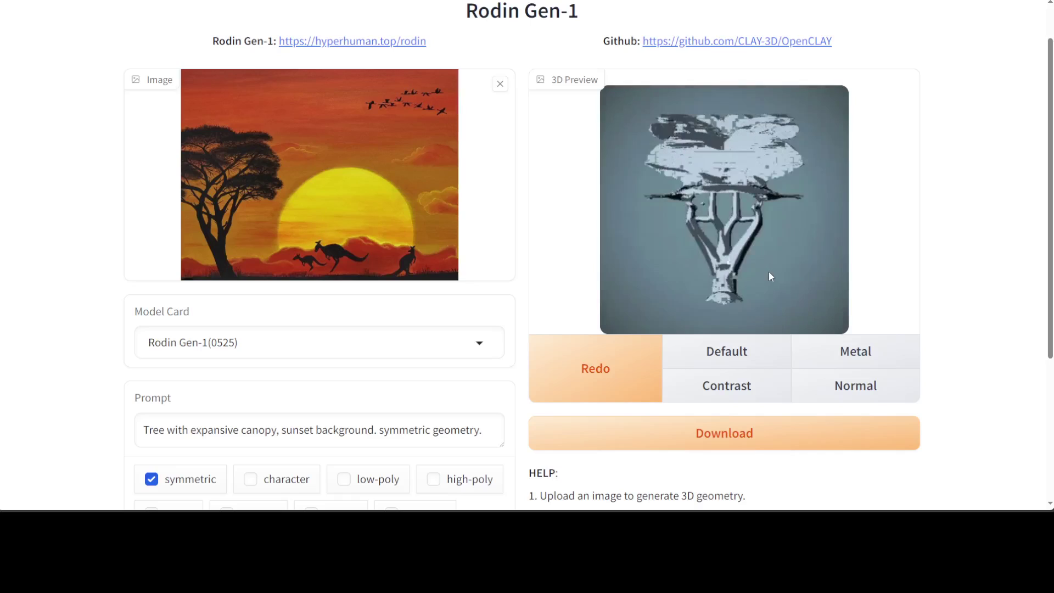
left_click(850, 394)
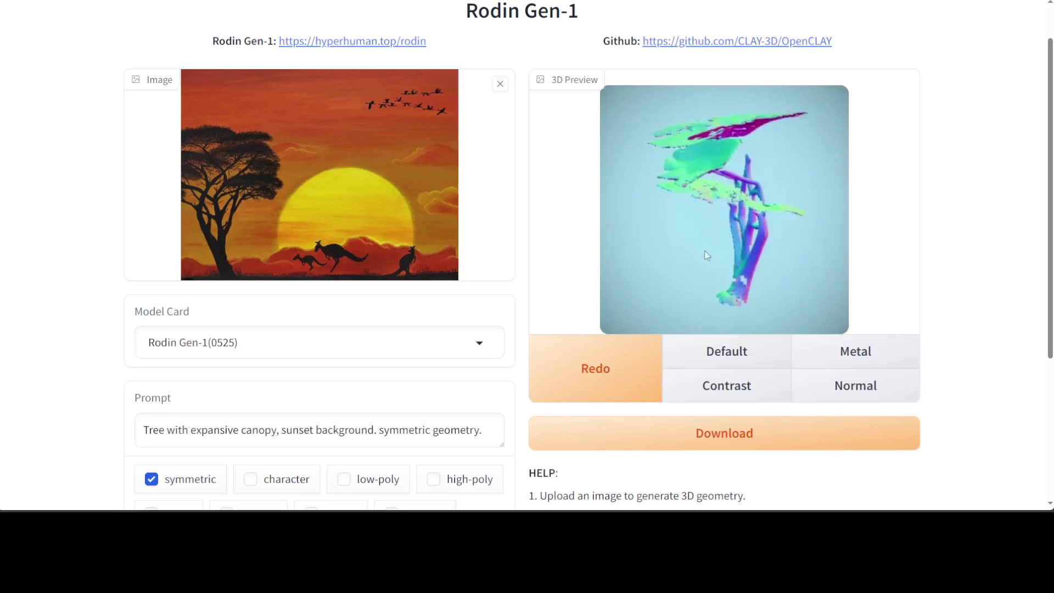
Load the horned dragon-like creature from the examples as the source image.
scroll(928, 320, "down", 3)
scroll(928, 318, "up", 2)
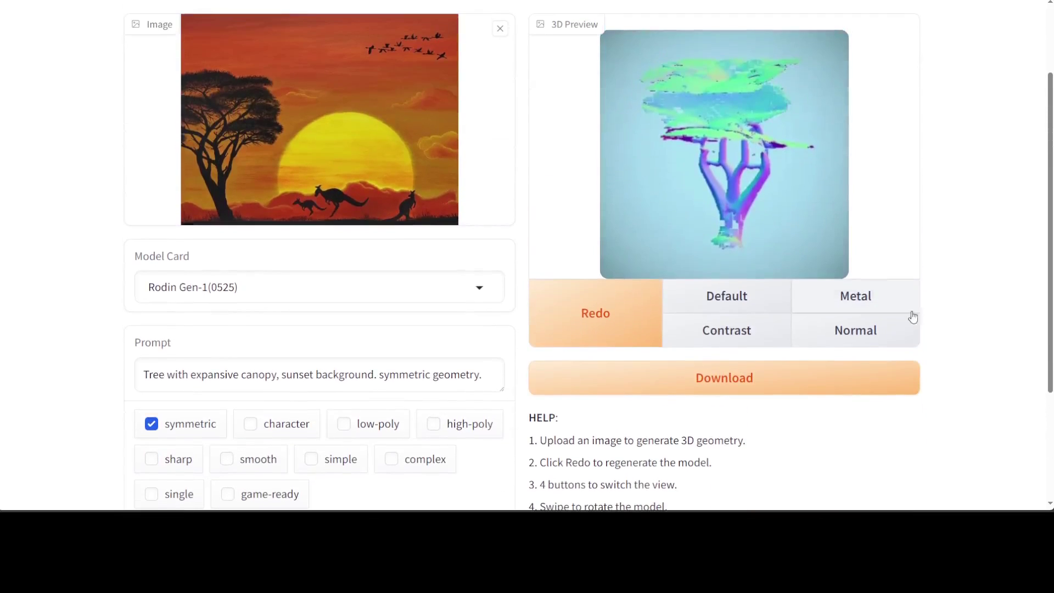
scroll(890, 310, "down", 3)
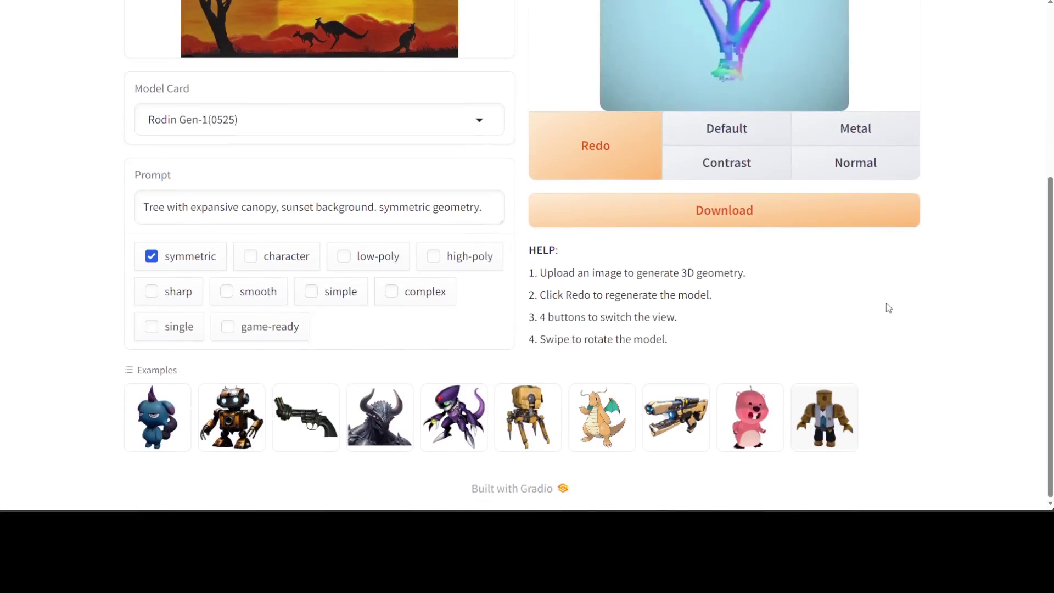
left_click(376, 425)
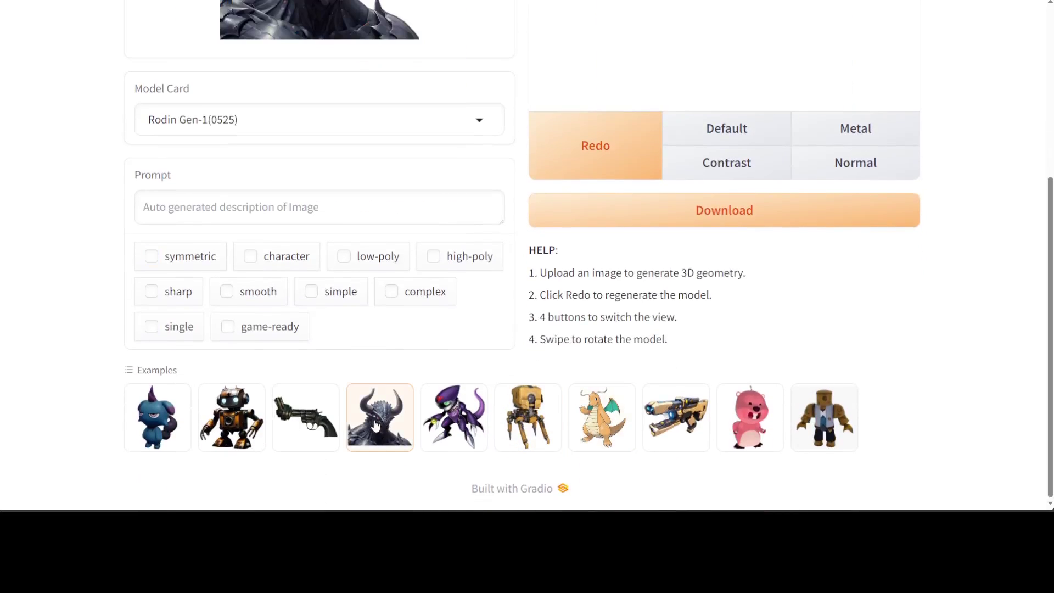
scroll(971, 334, "up", 4)
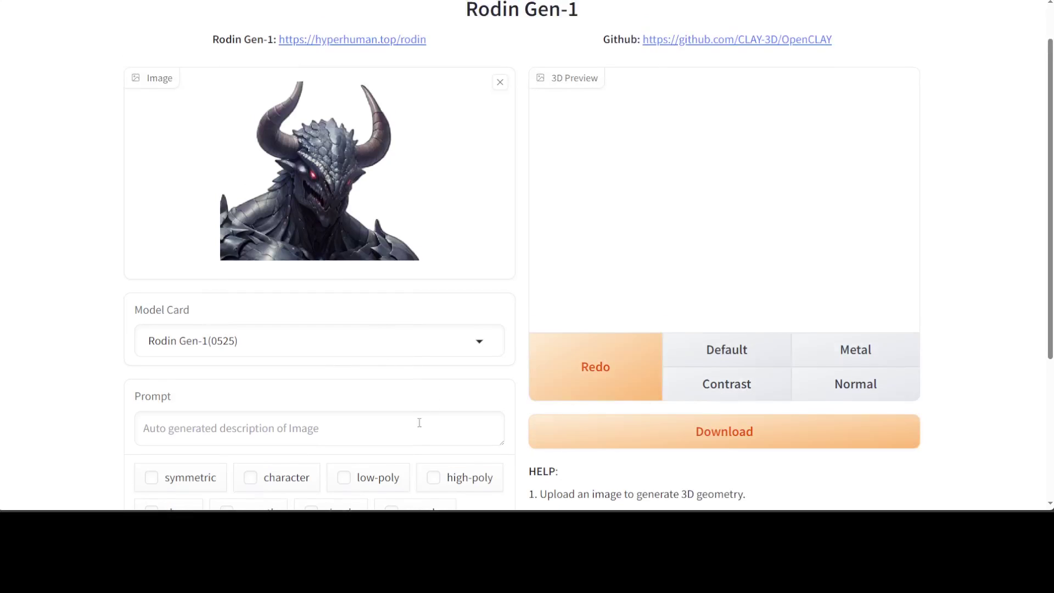
Generate a 3D model from the horned dragon-like creature image and inspect it in the Metal view.
left_click(596, 379)
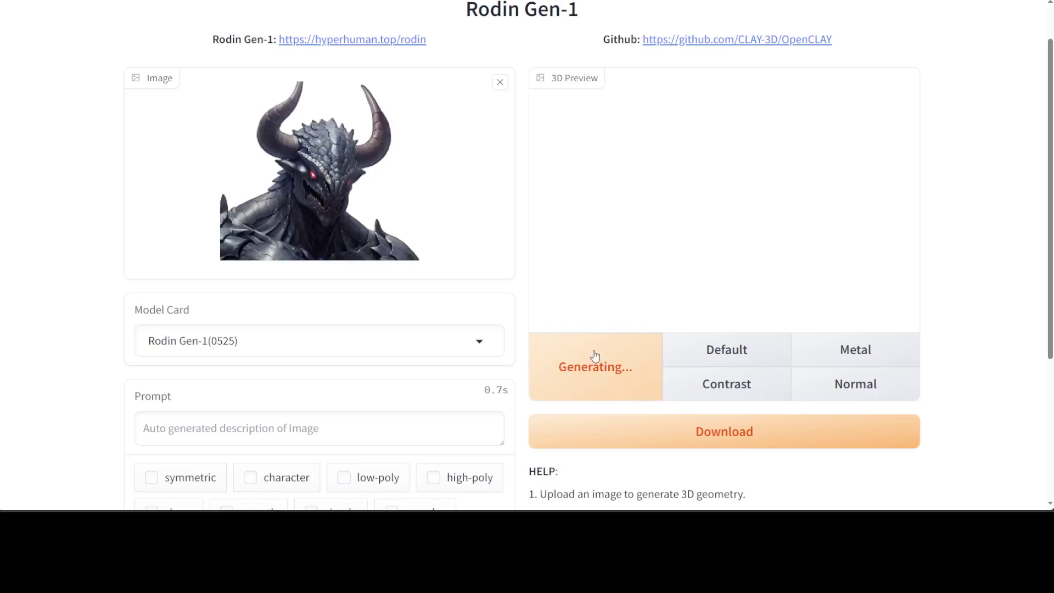
scroll(447, 372, "down", 3)
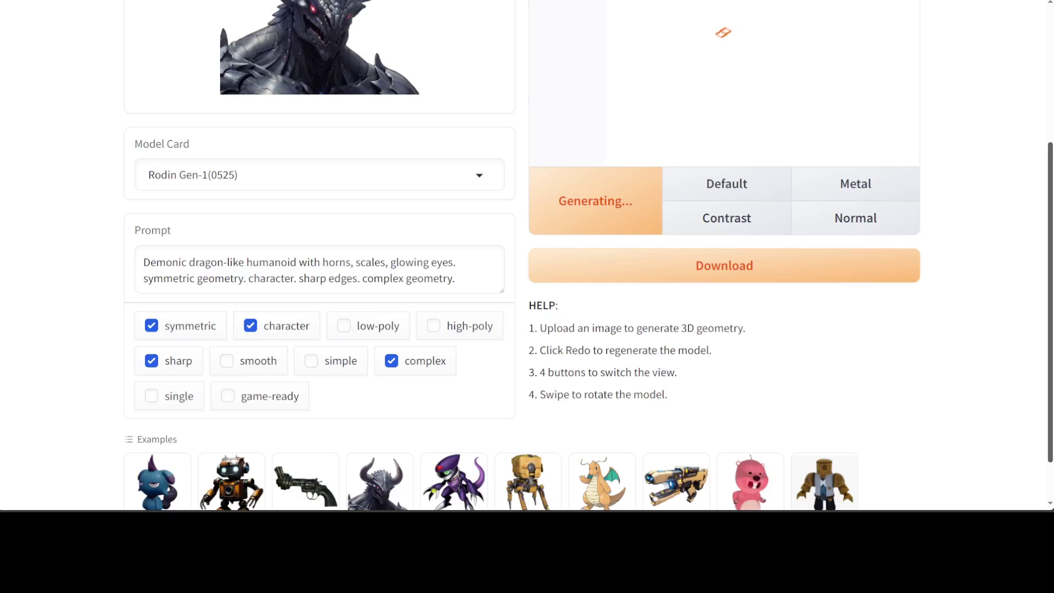
scroll(587, 256, "up", 4)
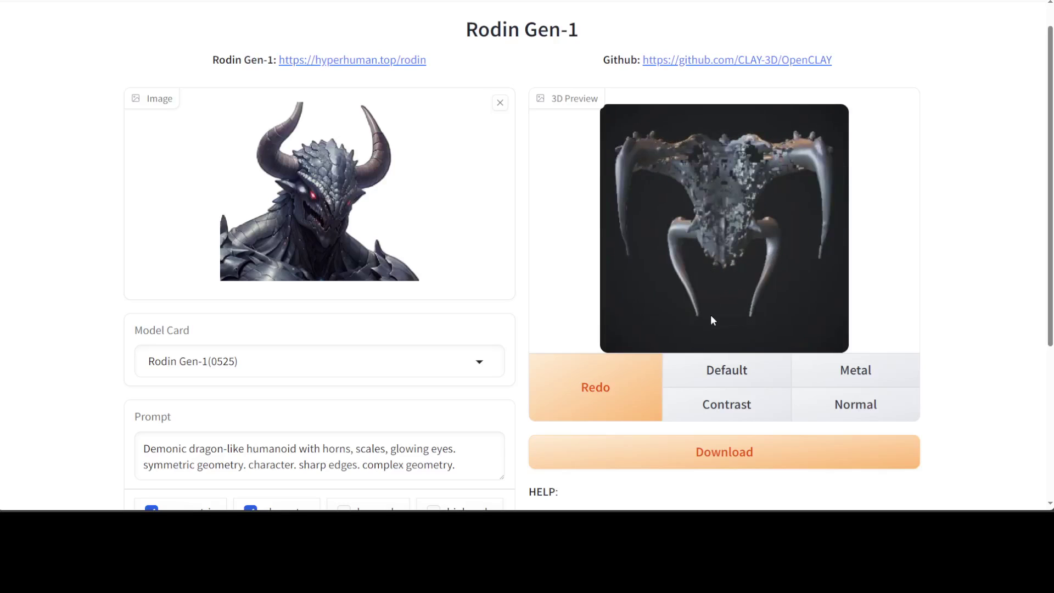
left_click(852, 367)
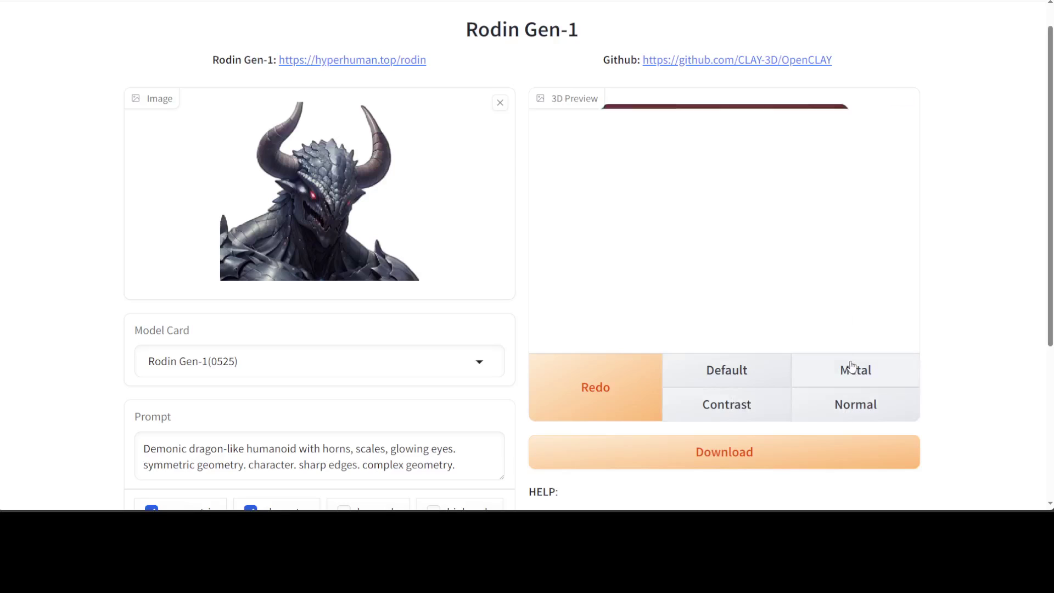
left_click_drag(788, 253, 736, 268)
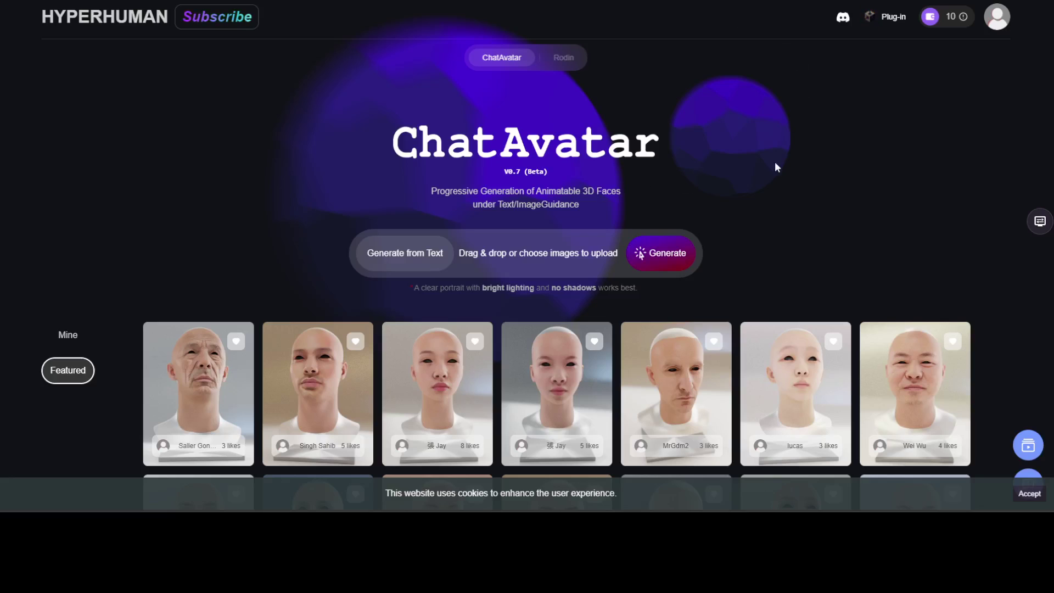
On the Hyperhuman ChatAvatar page, upload the portrait photo and generate a 3D face from it.
left_click(955, 21)
left_click(403, 254)
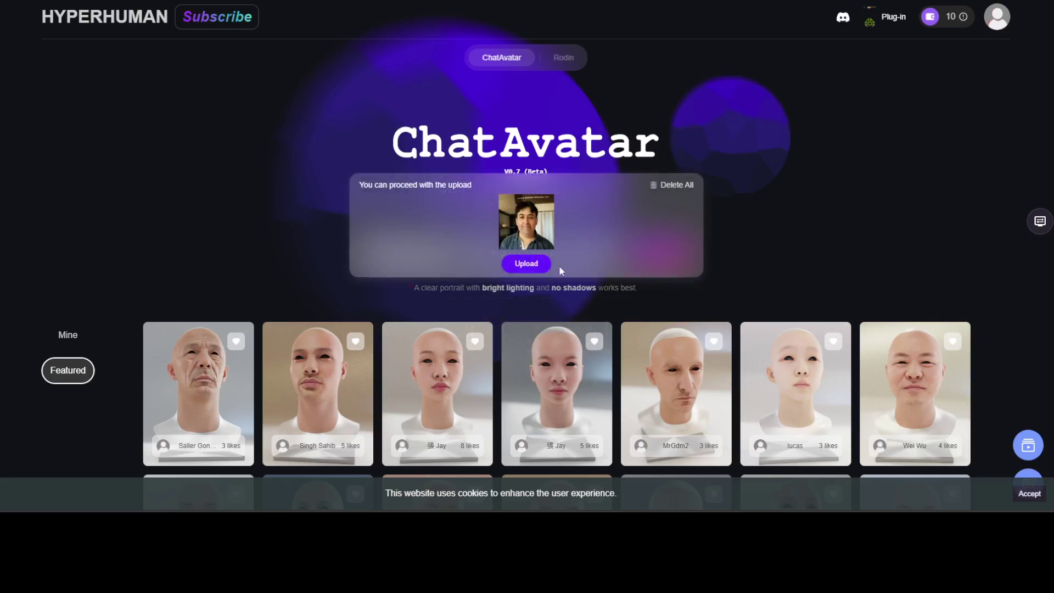
left_click(527, 266)
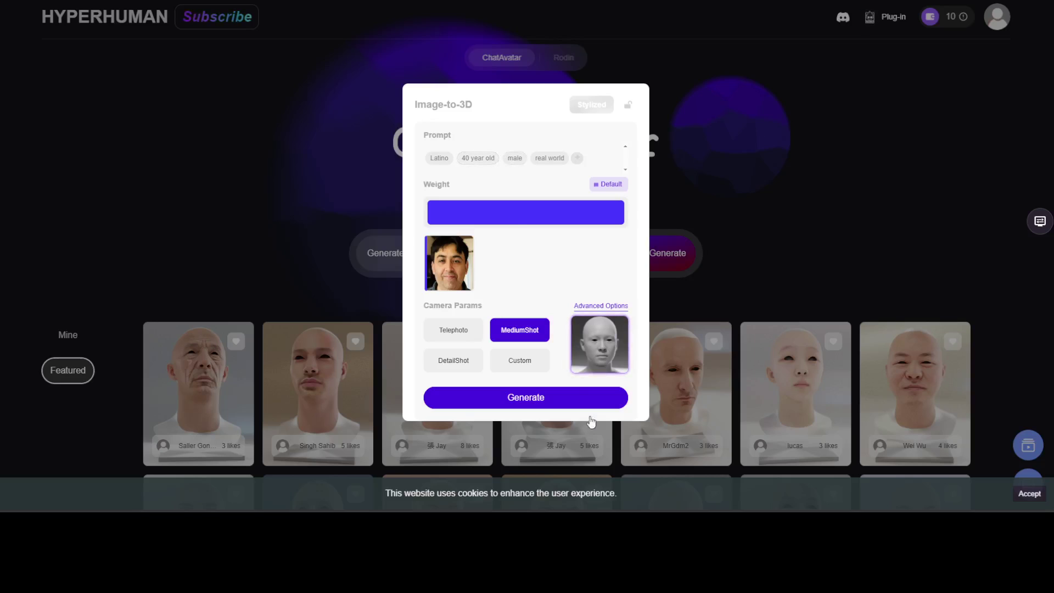
left_click(538, 405)
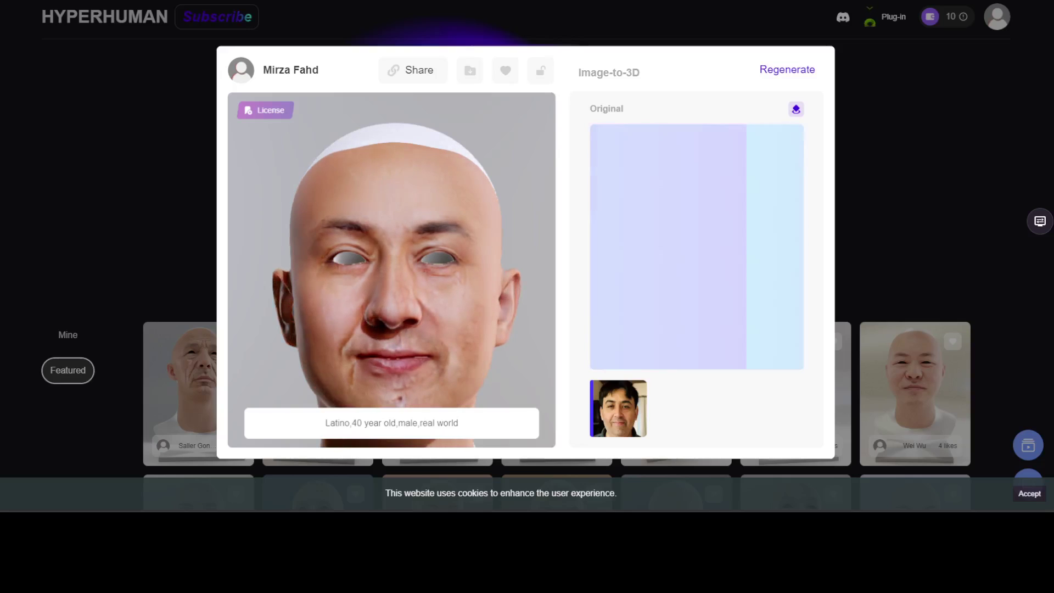
Inspect the generated 3D head from several angles and compare the original photo with its textured and grey renders.
scroll(405, 278, "down", 3)
left_click_drag(405, 278, 538, 310)
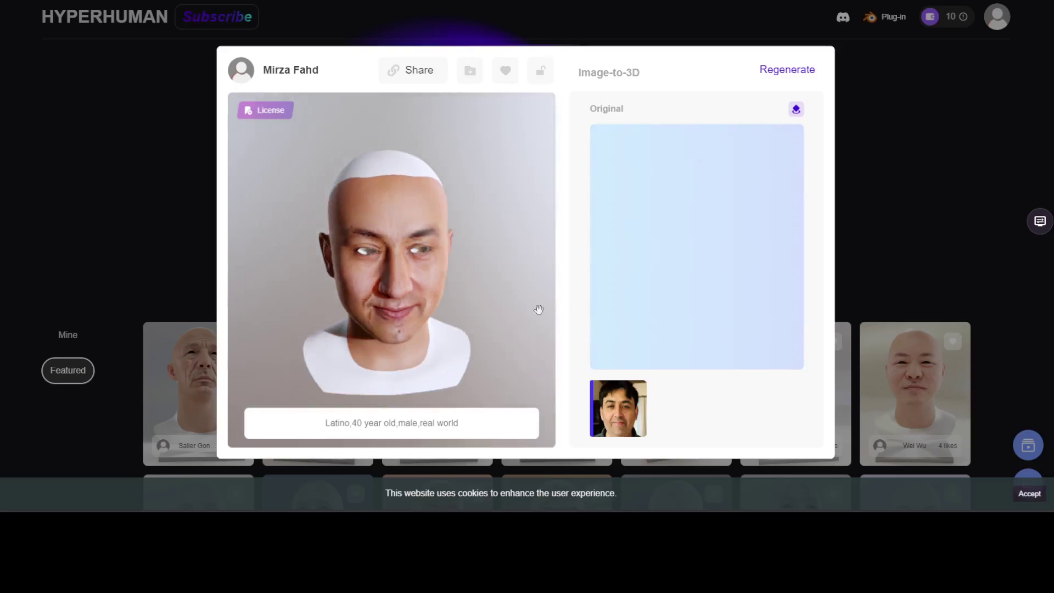
scroll(489, 299, "down", 2)
left_click_drag(396, 287, 428, 284)
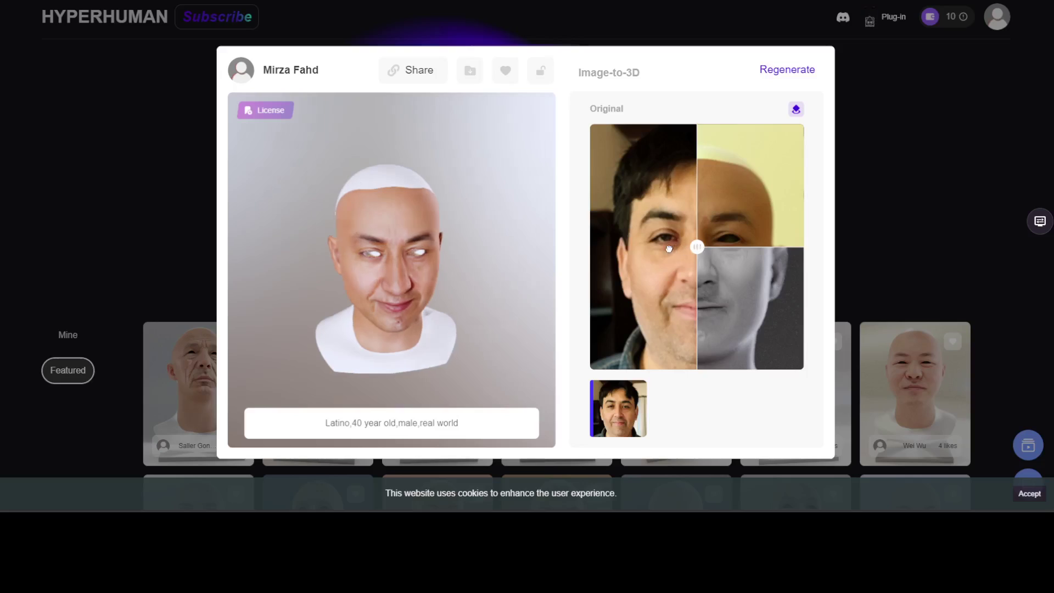
left_click_drag(669, 249, 554, 254)
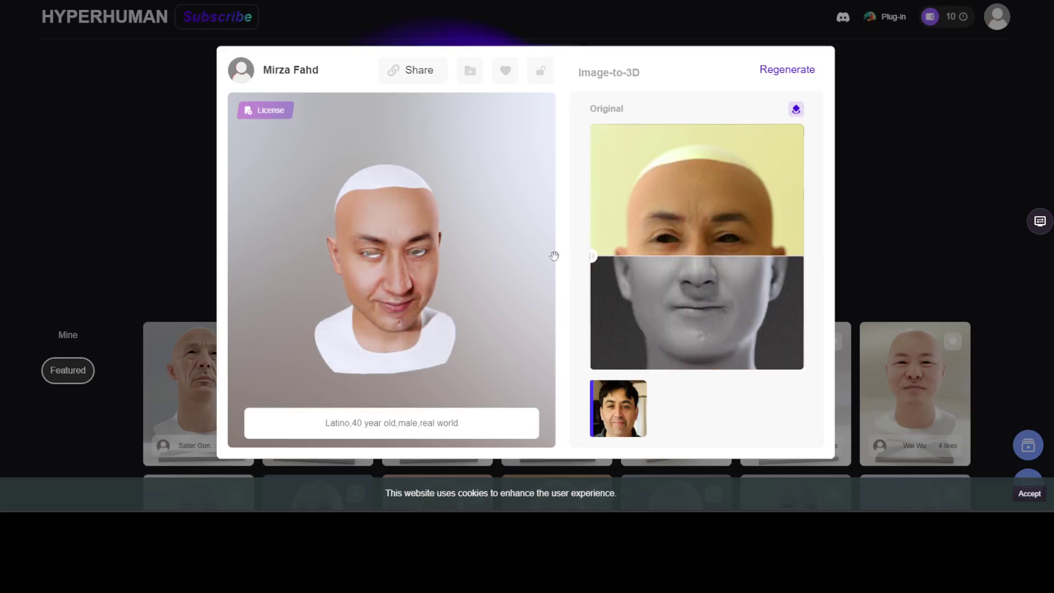
left_click_drag(698, 262, 777, 261)
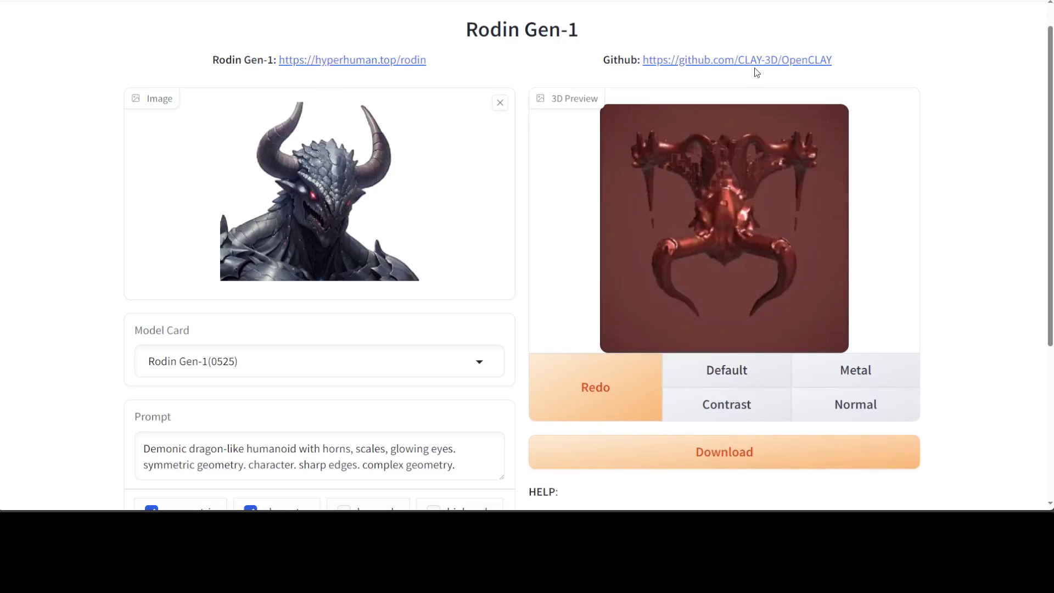
Open the CLAY-3D/OpenCLAY GitHub repository linked from the Rodin Gen-1 demo and examine its README.
left_click(799, 61)
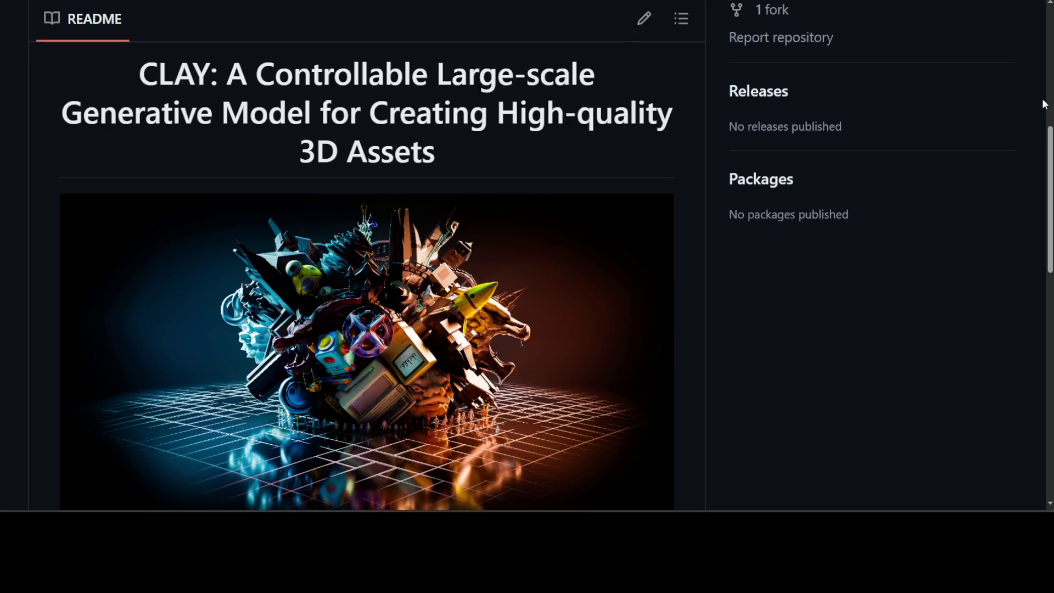
scroll(1048, 138, "down", 2)
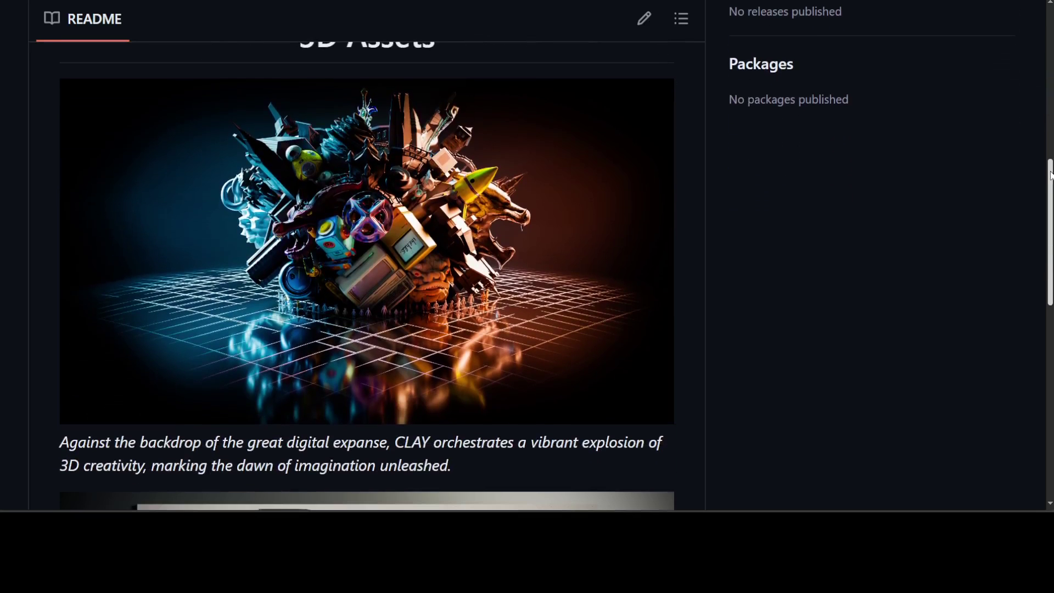